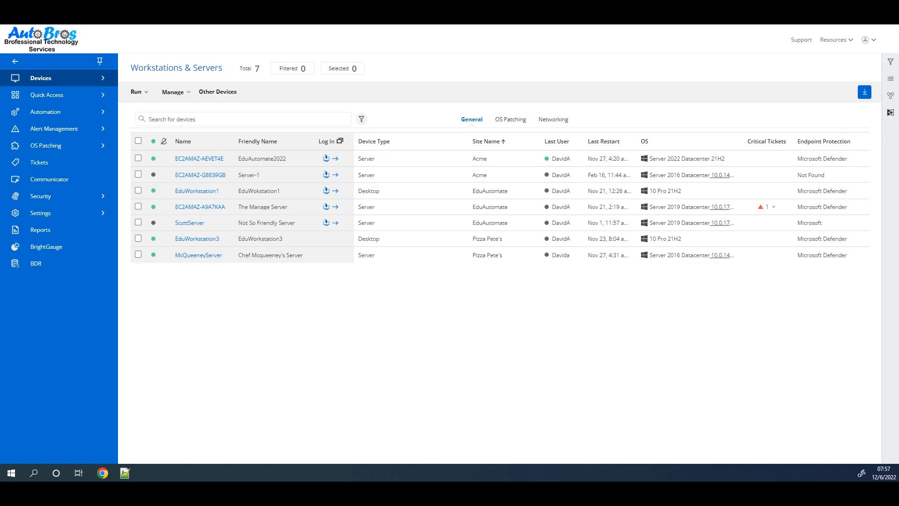
# - Create a new Script Editor task in the Automation tasks list
pyautogui.click(45, 113)
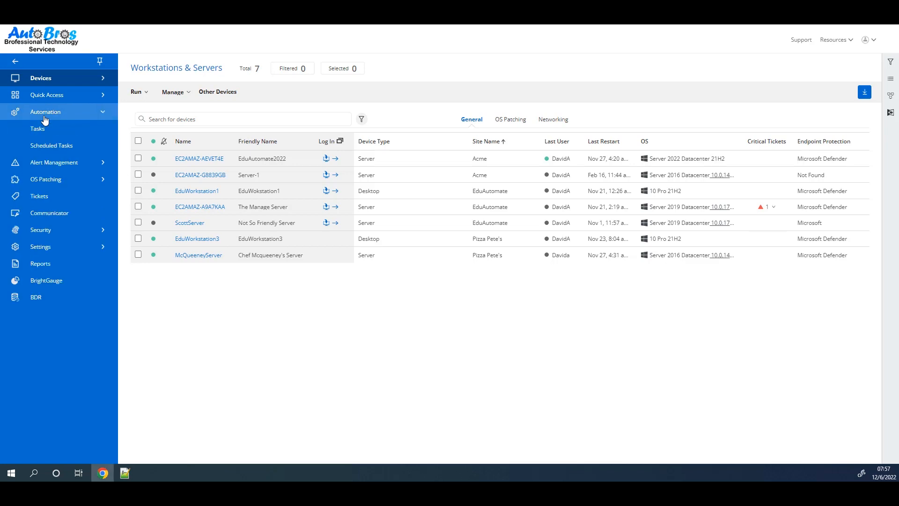
pyautogui.click(49, 129)
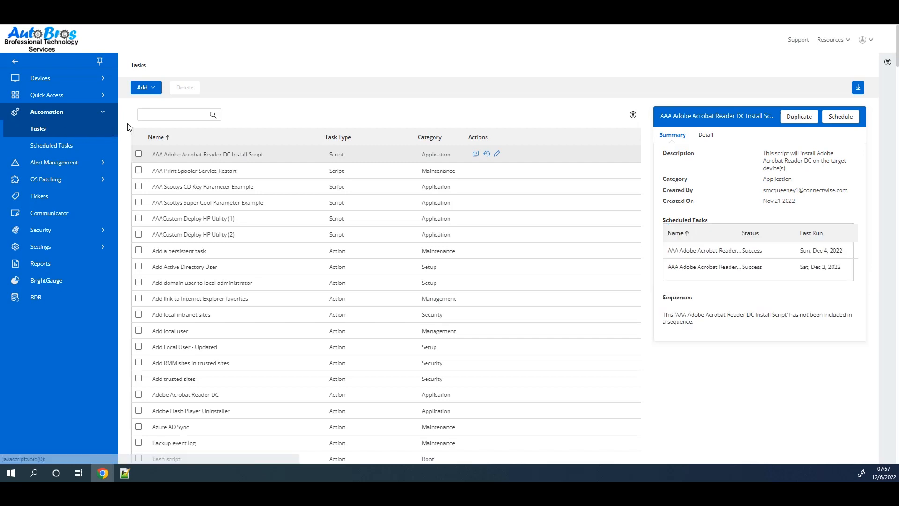
pyautogui.click(148, 89)
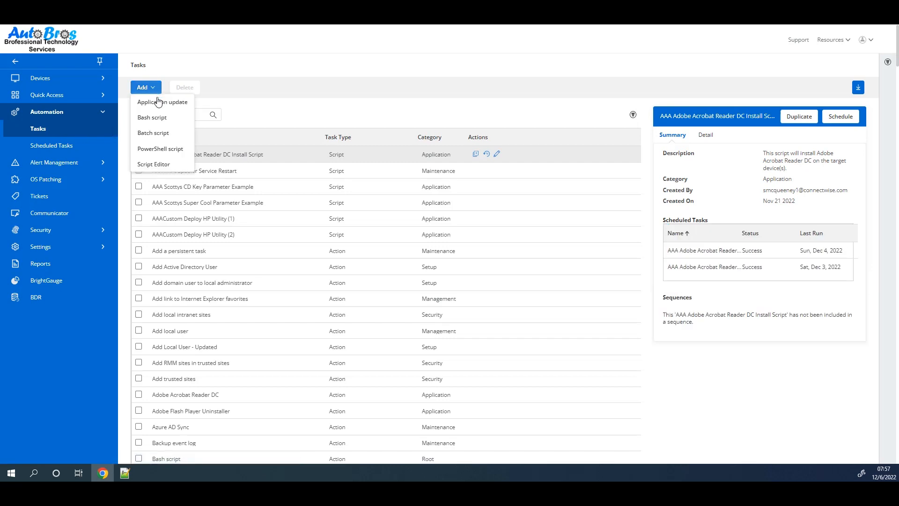
pyautogui.click(164, 157)
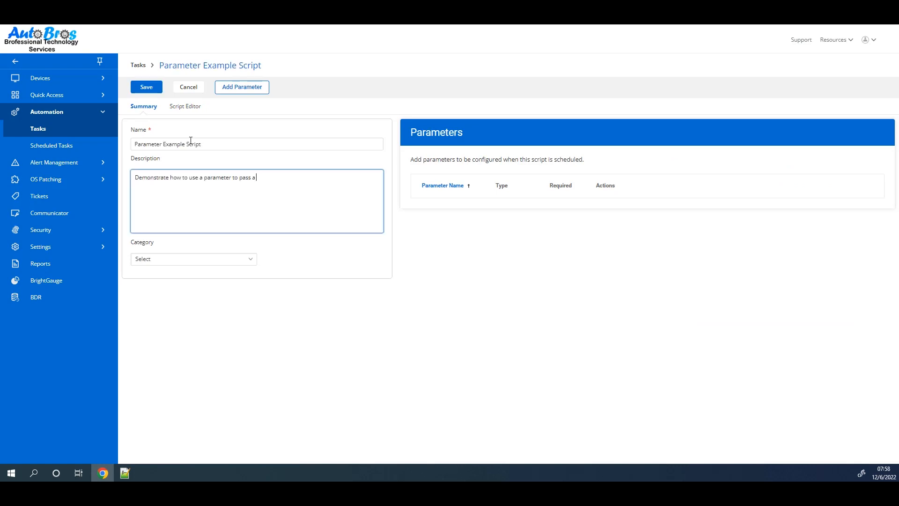
# - Complete the description as "Demonstrate how to use a parameter to pass a software key to a script." and set the category to Application
pyautogui.write('software key to a script.')
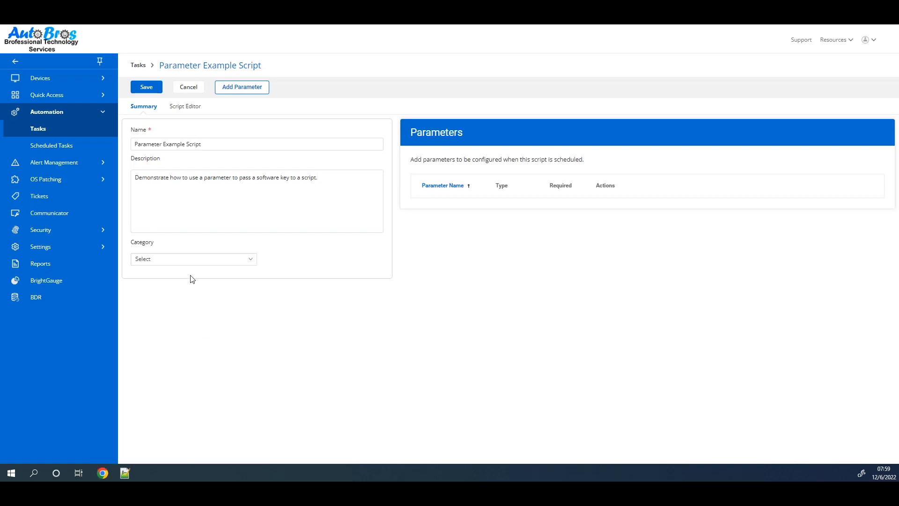
pyautogui.click(192, 261)
pyautogui.click(170, 276)
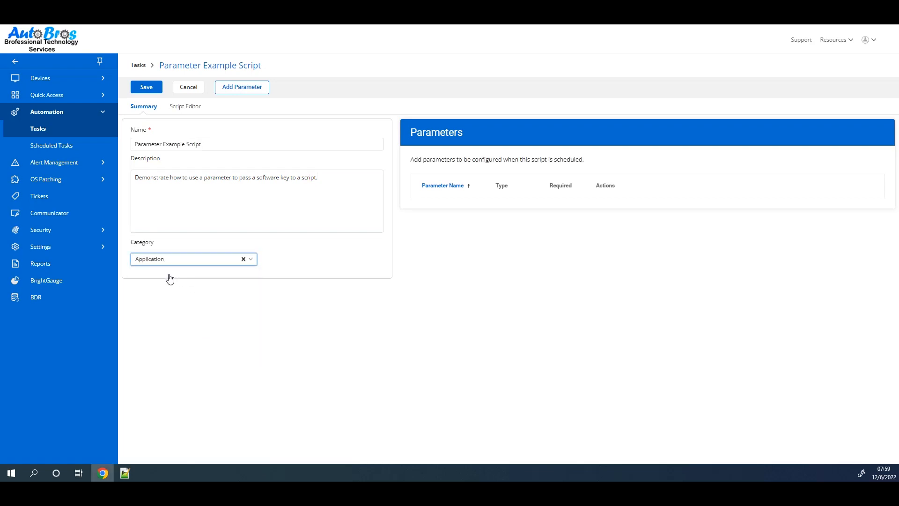
# - Add a required script parameter named SoftwareKey of type Text String, without a default value
pyautogui.click(241, 88)
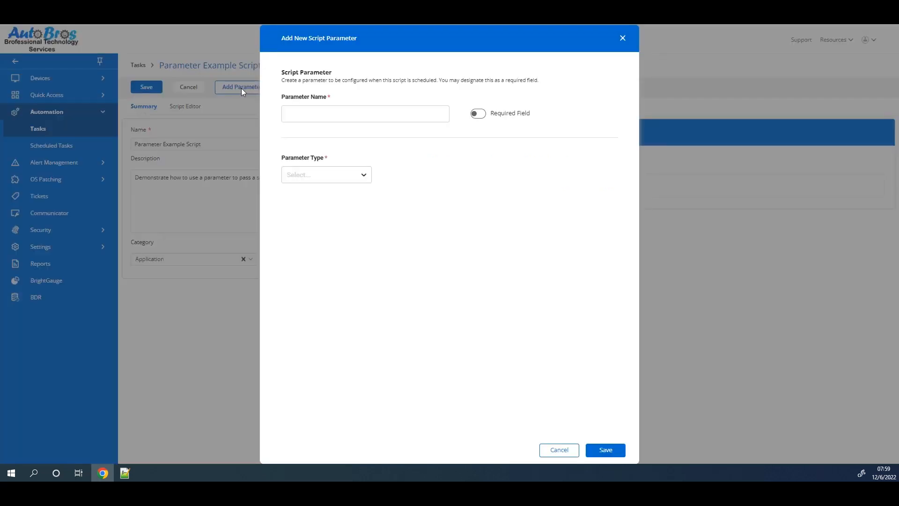
pyautogui.click(307, 111)
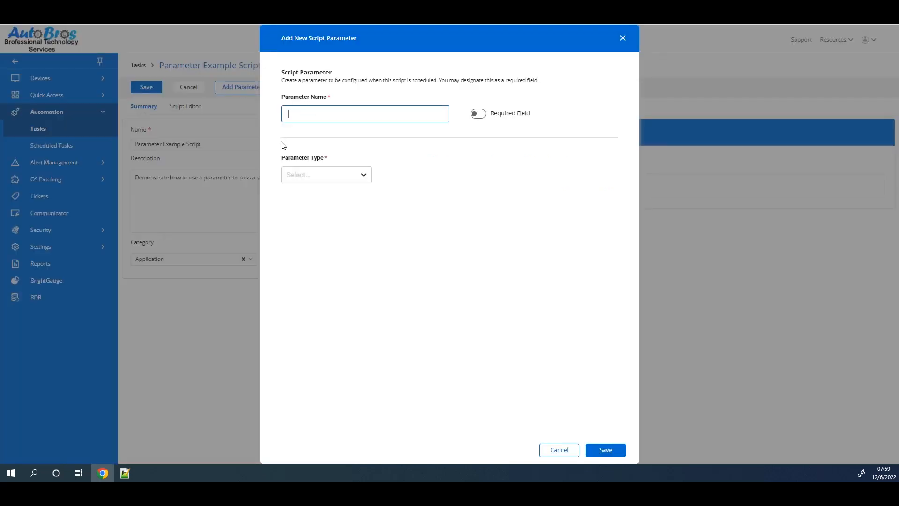
pyautogui.write('SoftwareKey')
pyautogui.click(477, 113)
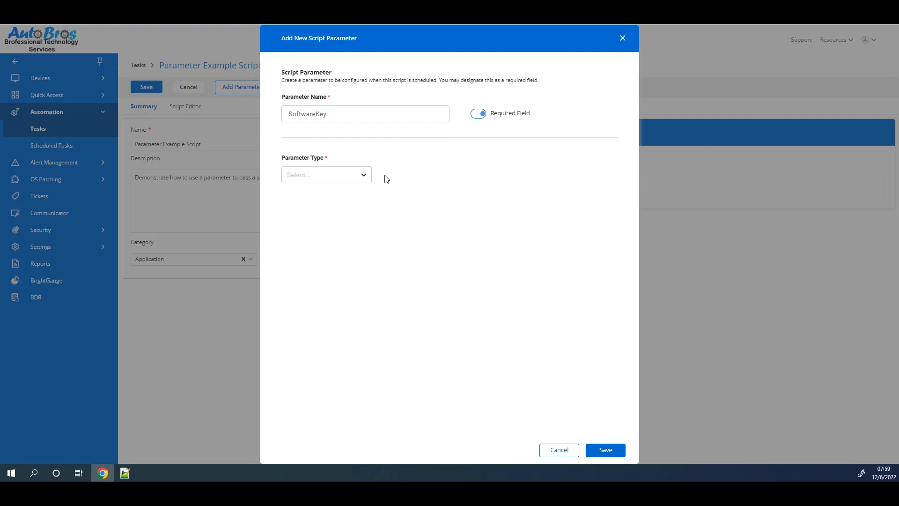
pyautogui.click(365, 176)
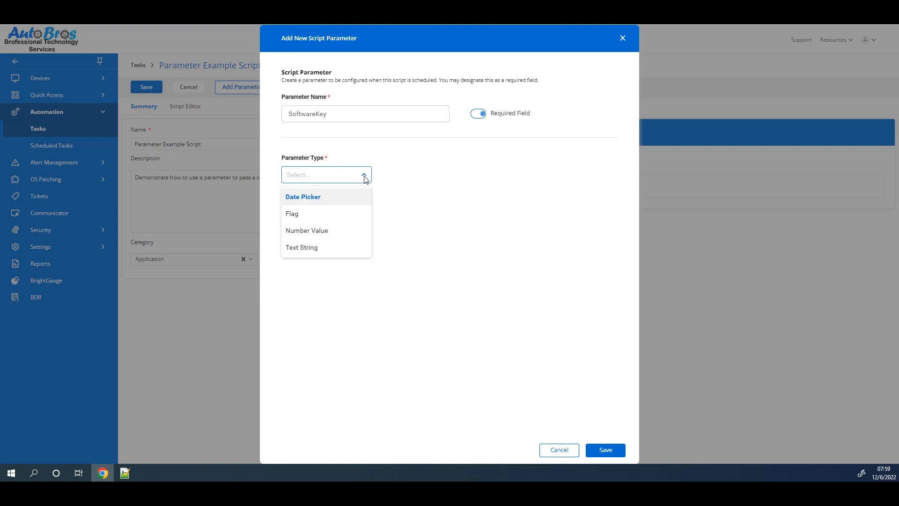
pyautogui.click(344, 247)
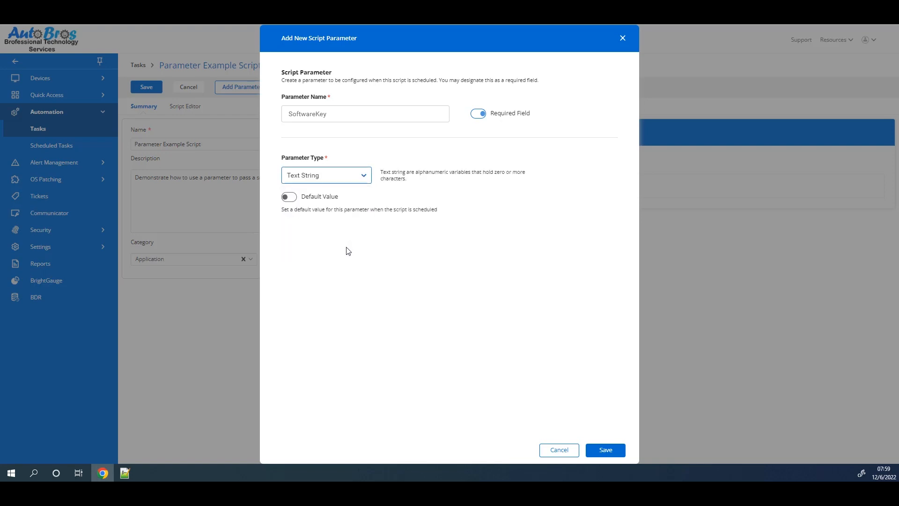
pyautogui.click(599, 454)
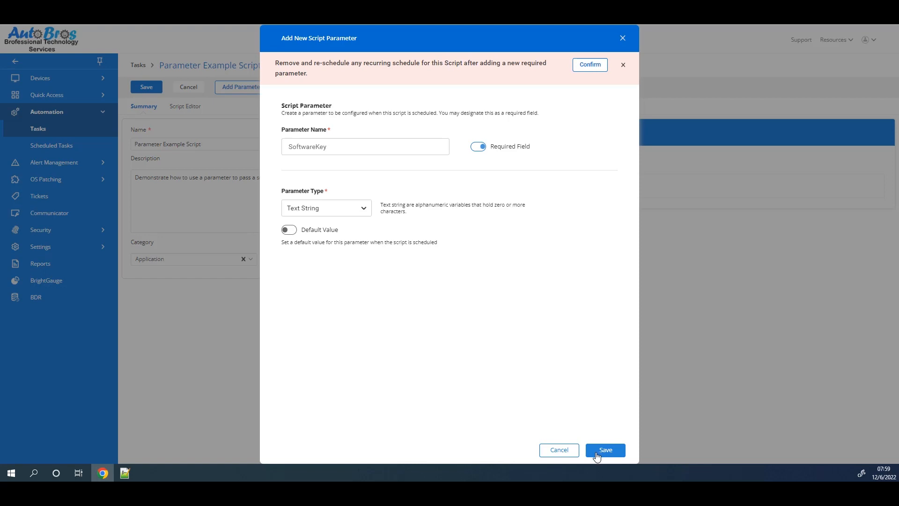
pyautogui.click(589, 65)
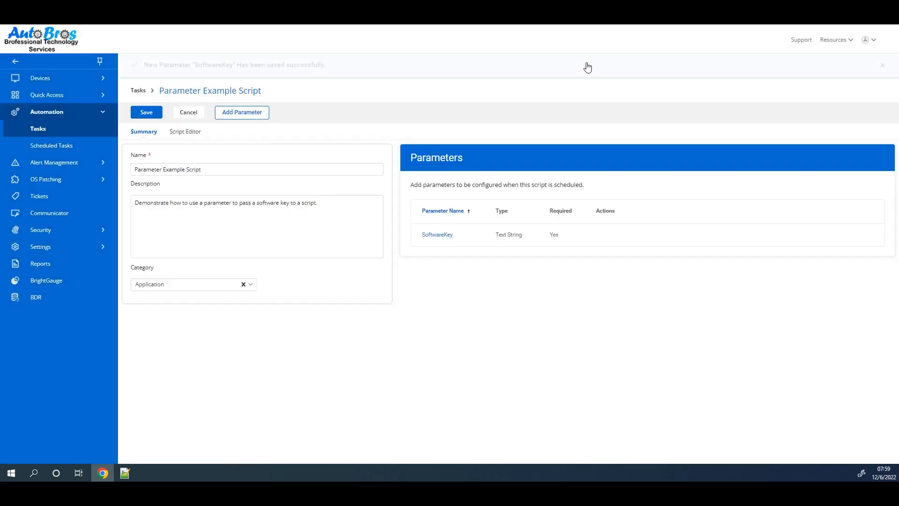
# - Add a row in the script editor with the function "Create own application - Updated"
pyautogui.click(193, 133)
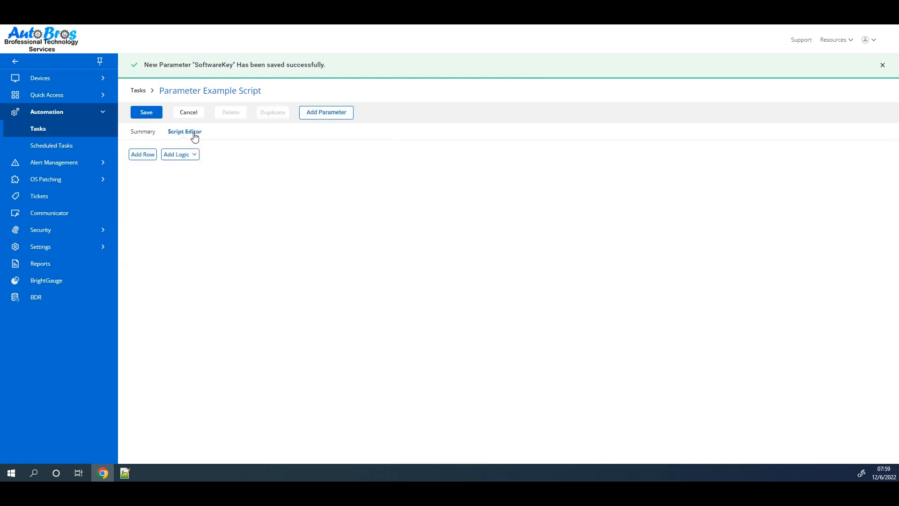
pyautogui.click(142, 154)
pyautogui.click(227, 171)
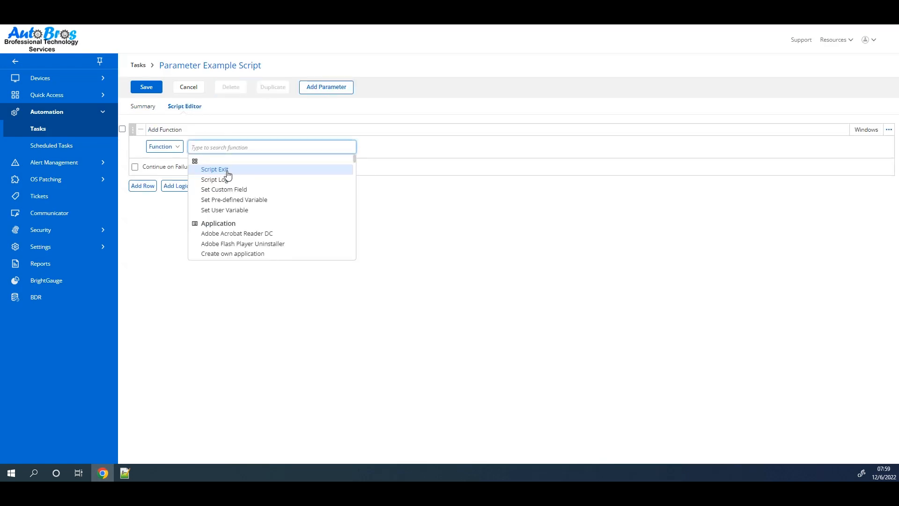
pyautogui.write('app')
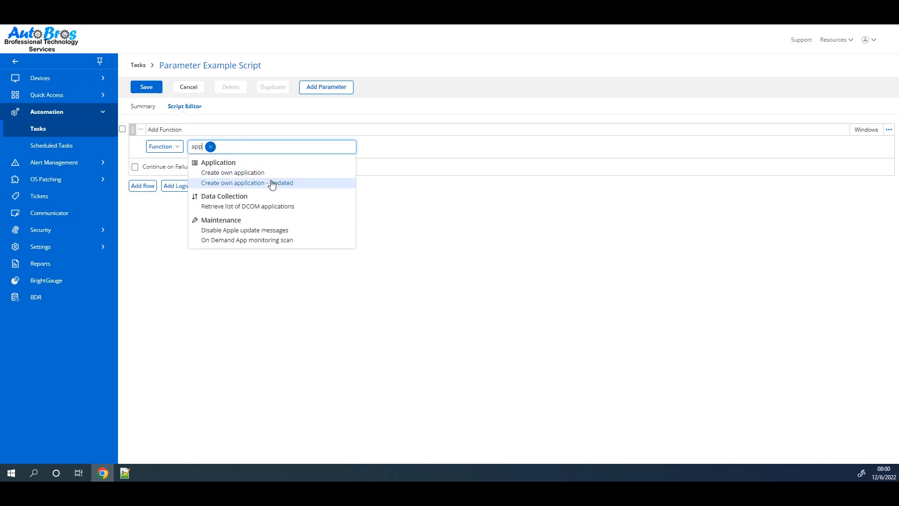
pyautogui.click(272, 183)
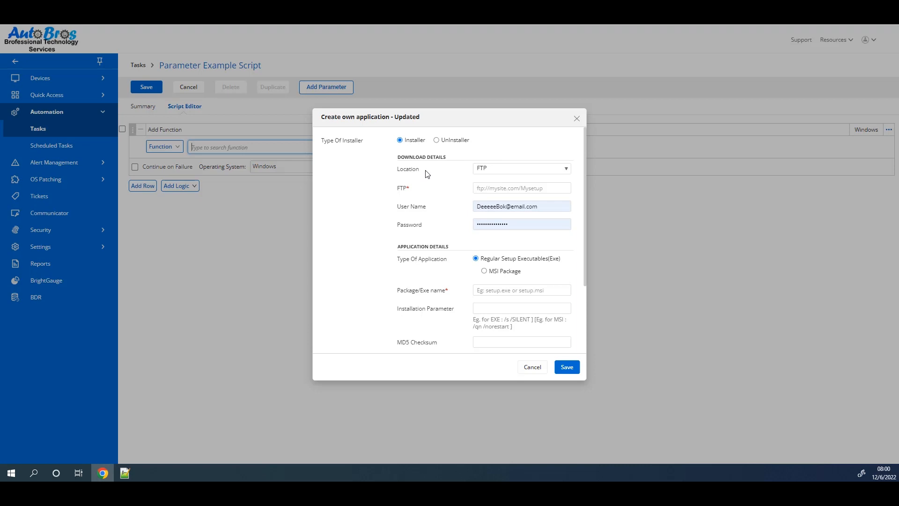
pyautogui.click(488, 170)
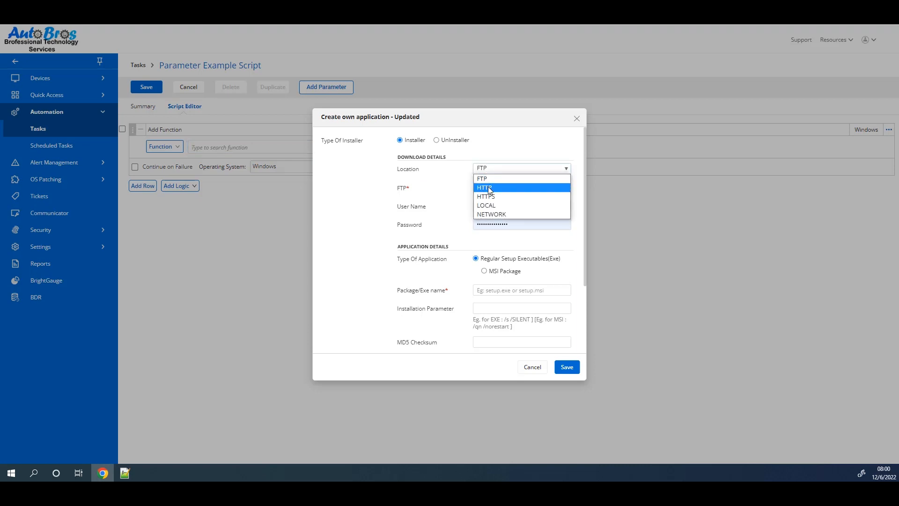
pyautogui.click(490, 196)
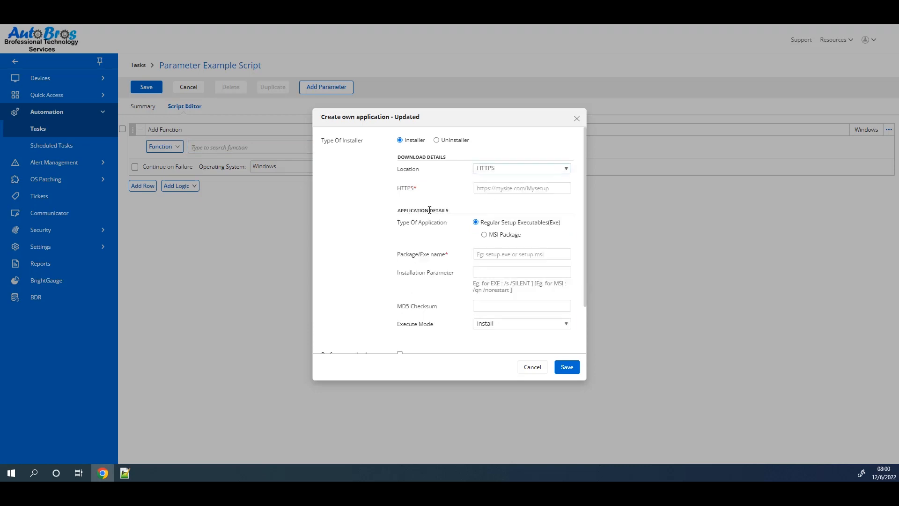
pyautogui.click(478, 189)
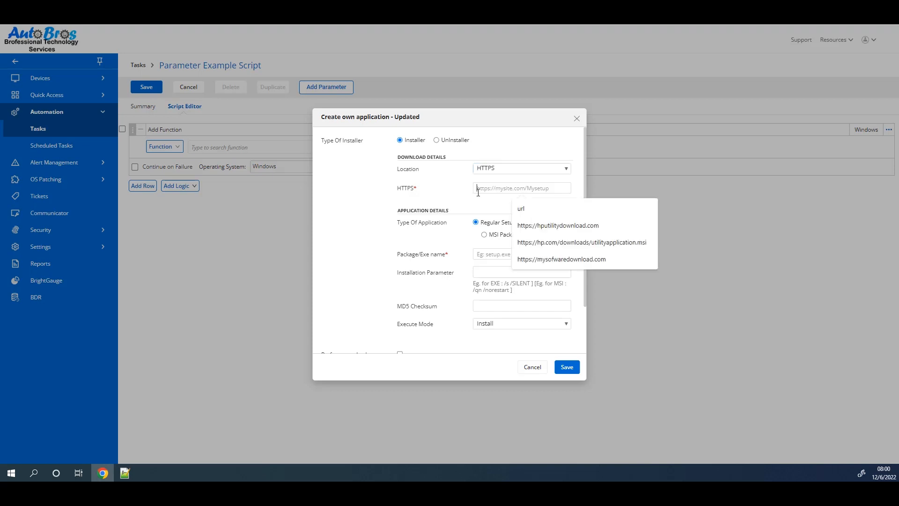
pyautogui.click(533, 261)
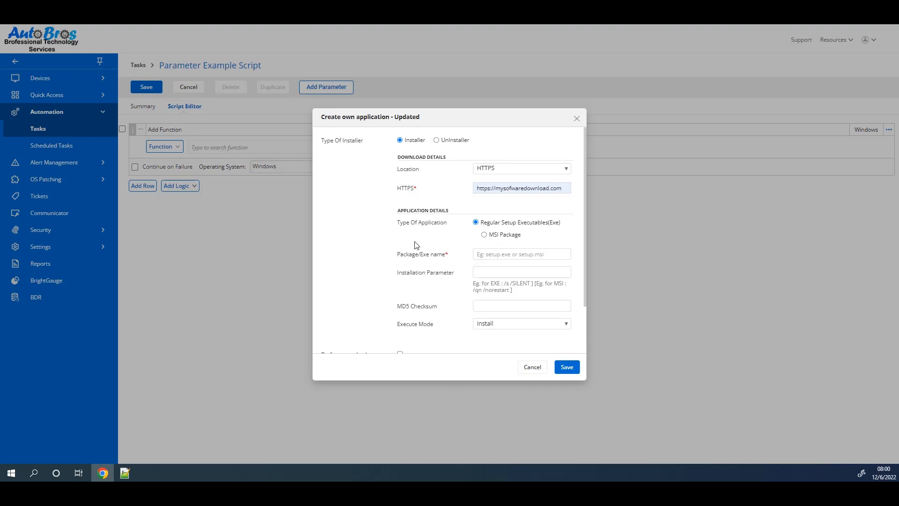
# - Set the application type to MSI Package with the package name hputilityinstaller.msi
pyautogui.click(484, 235)
pyautogui.click(475, 256)
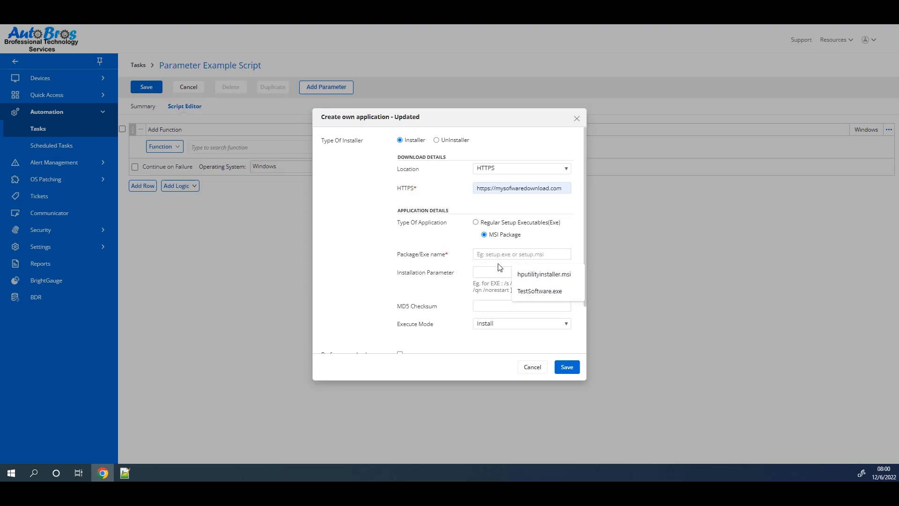
pyautogui.click(520, 275)
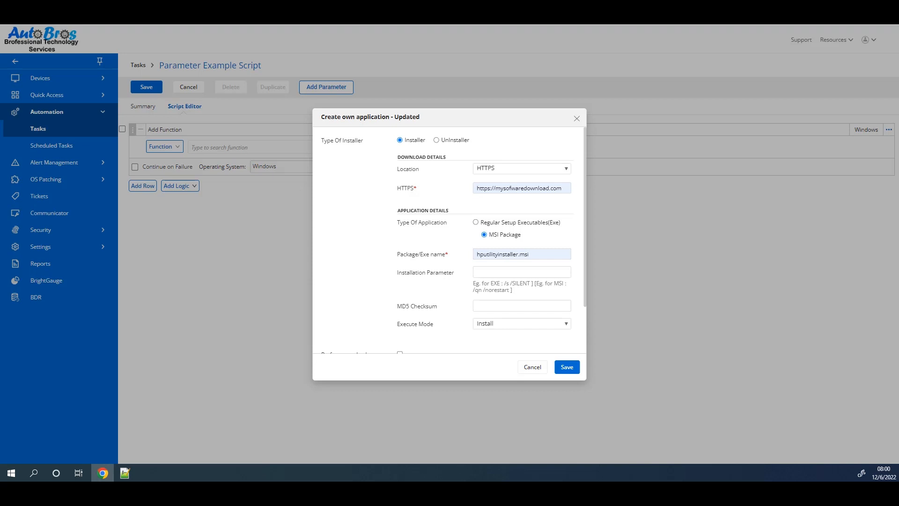
pyautogui.click(475, 273)
pyautogui.write('/')
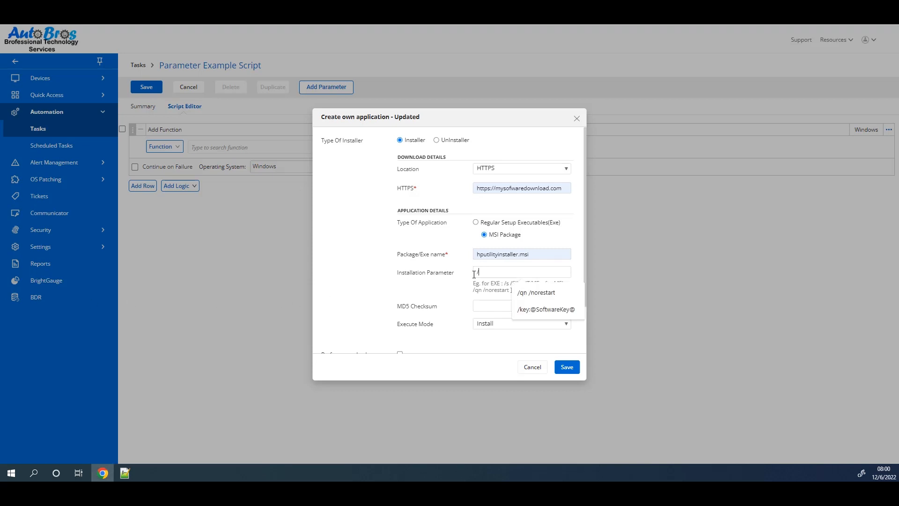
pyautogui.write('key:@SoftwareKey@')
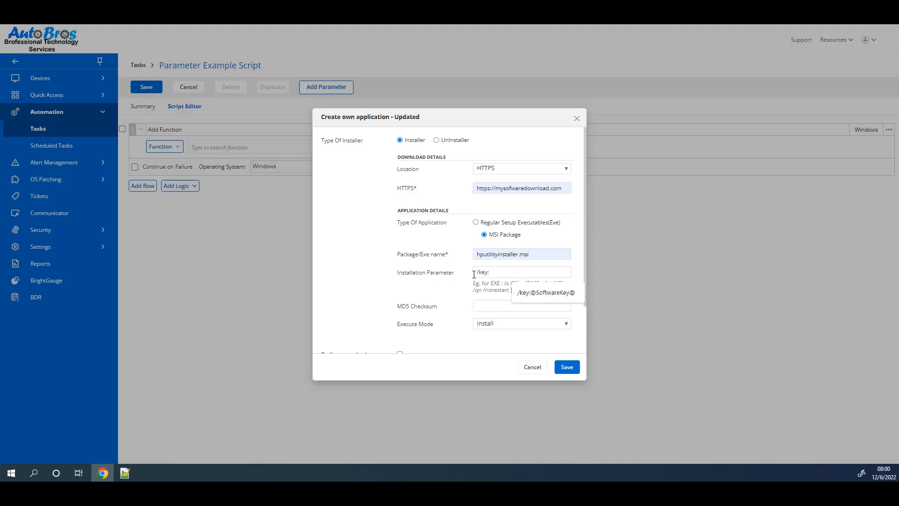
pyautogui.click(527, 295)
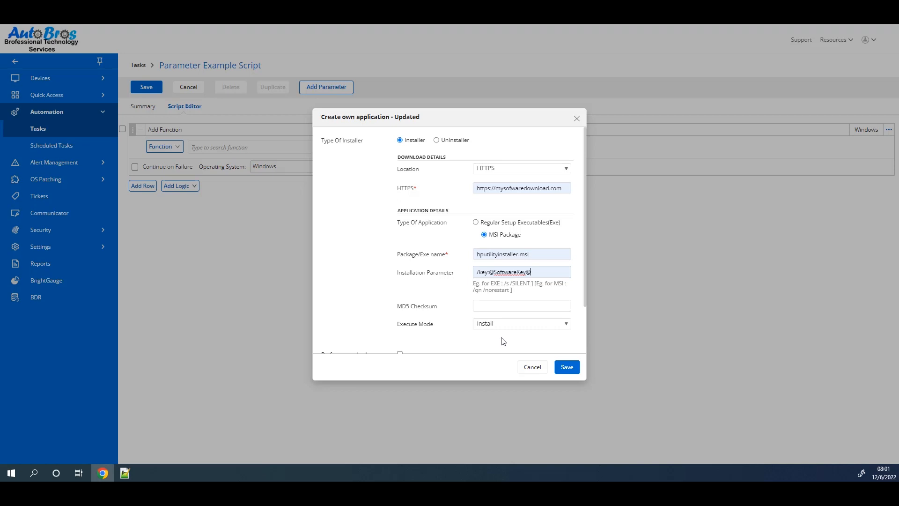
pyautogui.click(575, 369)
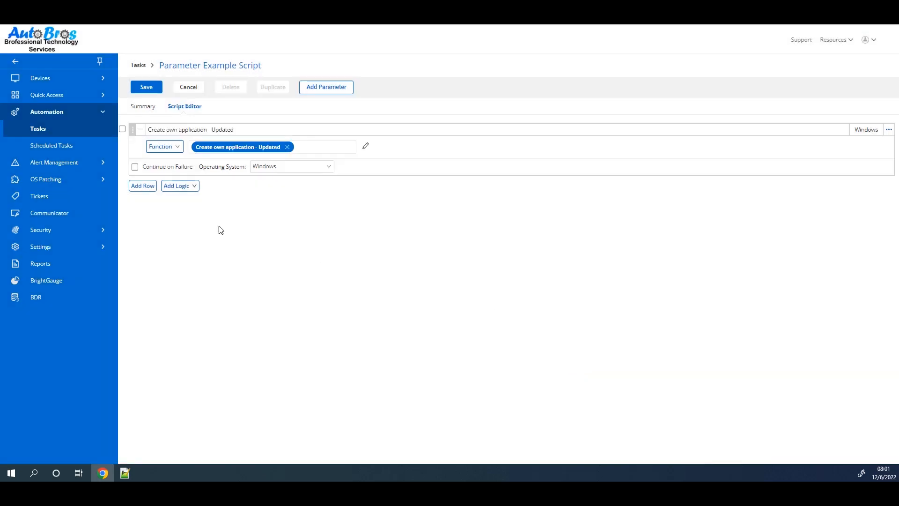
pyautogui.click(143, 186)
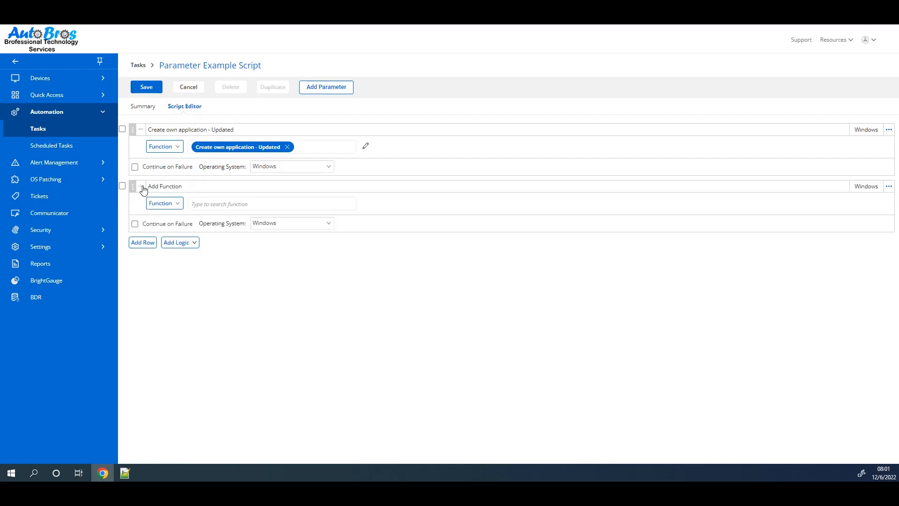
pyautogui.click(271, 204)
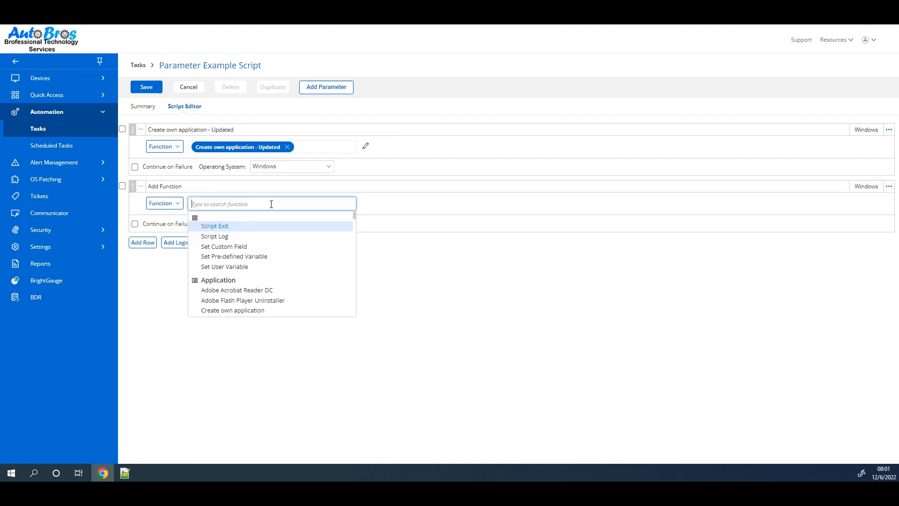
pyautogui.click(234, 236)
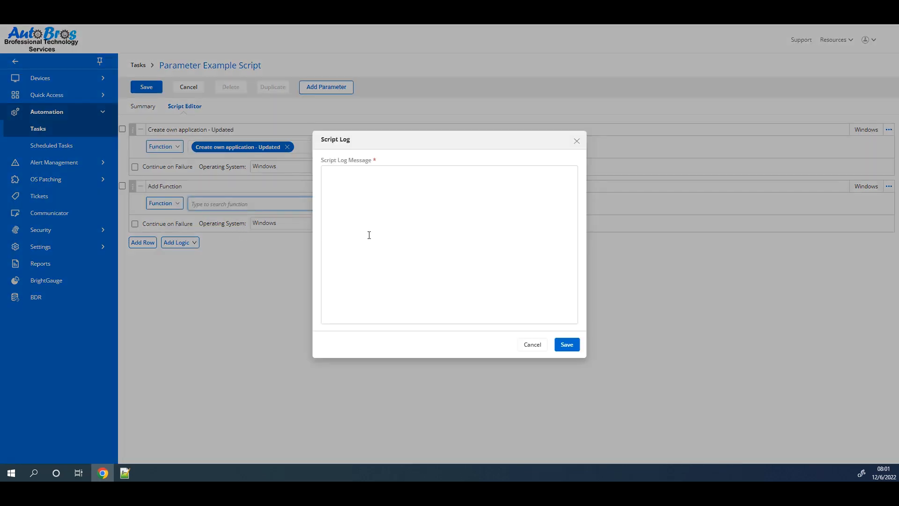
pyautogui.click(370, 234)
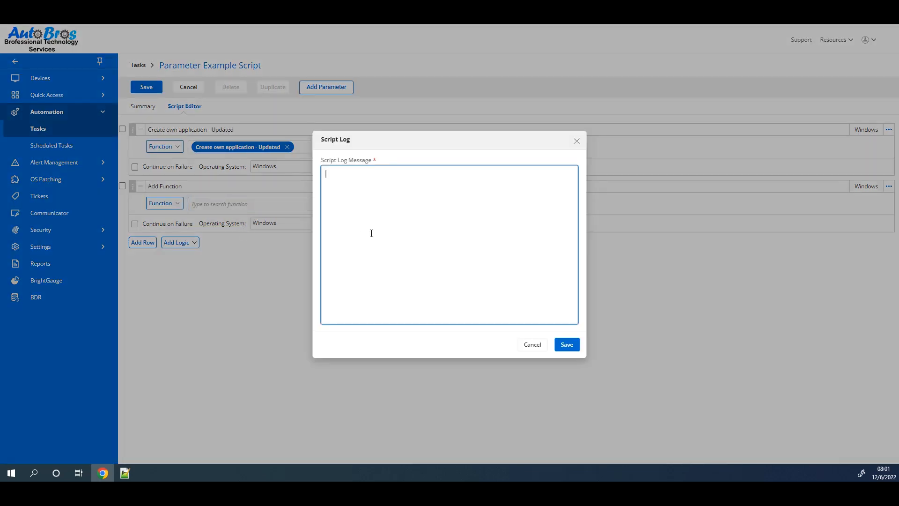
pyautogui.write('This is the software key that was provided by the technician at the time the script was scheduled')
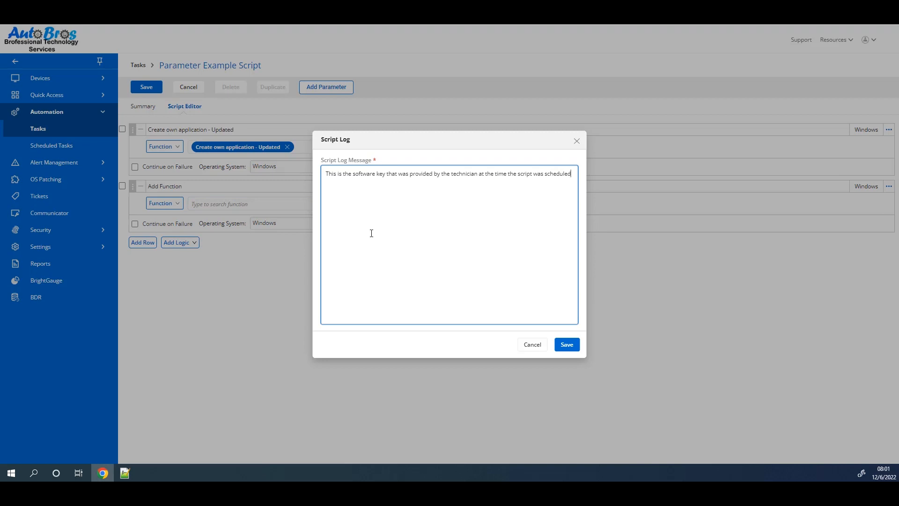
pyautogui.write(': @SoftwareKey@.')
pyautogui.click(567, 345)
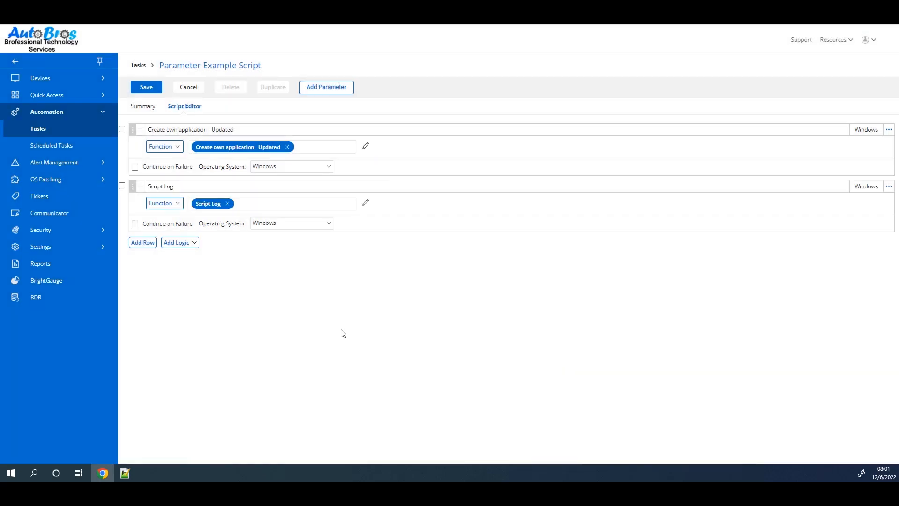
pyautogui.click(147, 88)
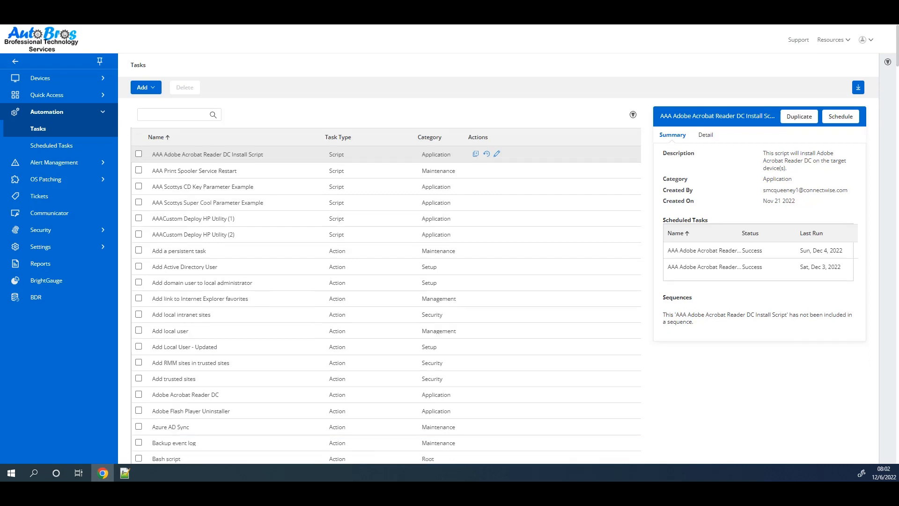
# - Search the tasks for "parameter" and open the scheduling page for Parameter Example Script
pyautogui.click(186, 116)
pyautogui.write('param')
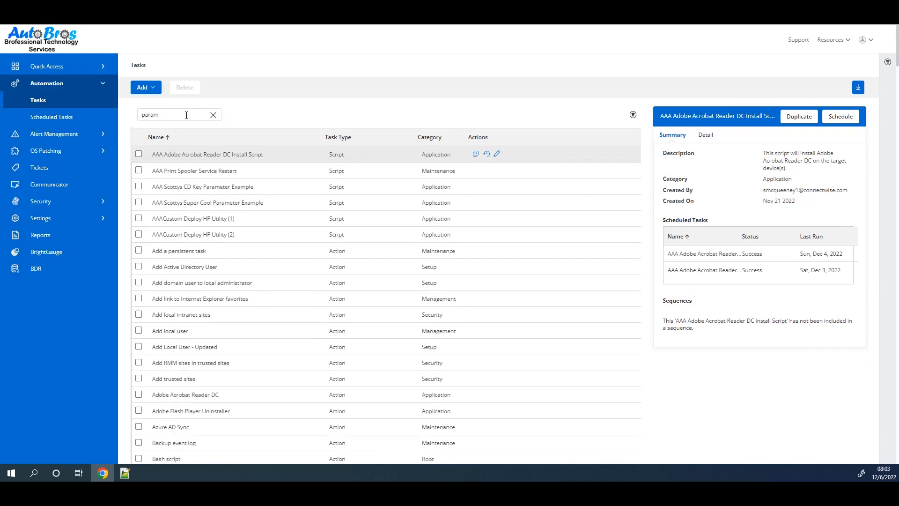
pyautogui.write('aeter')
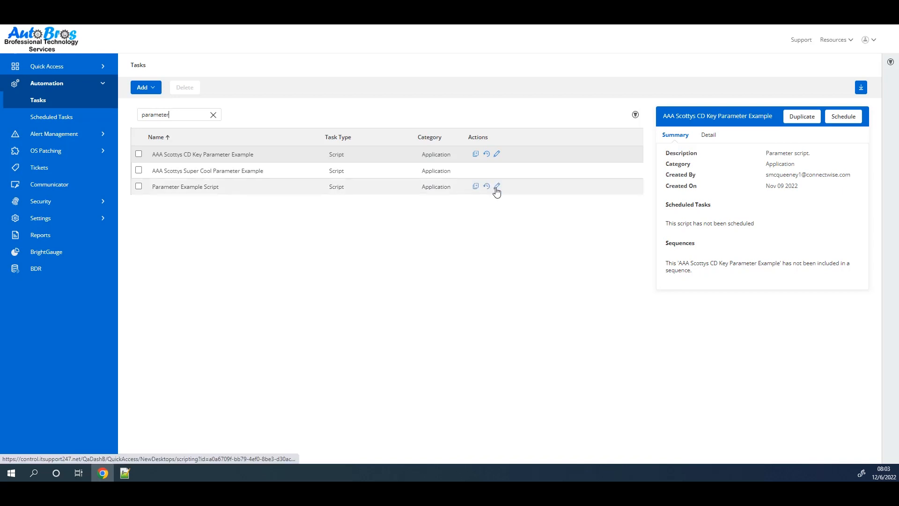
pyautogui.click(487, 187)
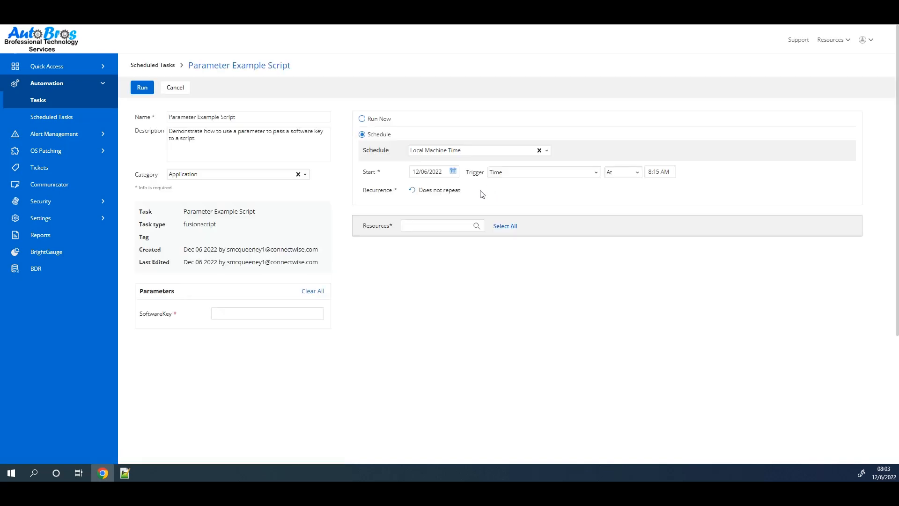
# - Paste the software key into the required SoftwareKey parameter of the scheduled task
pyautogui.click(245, 314)
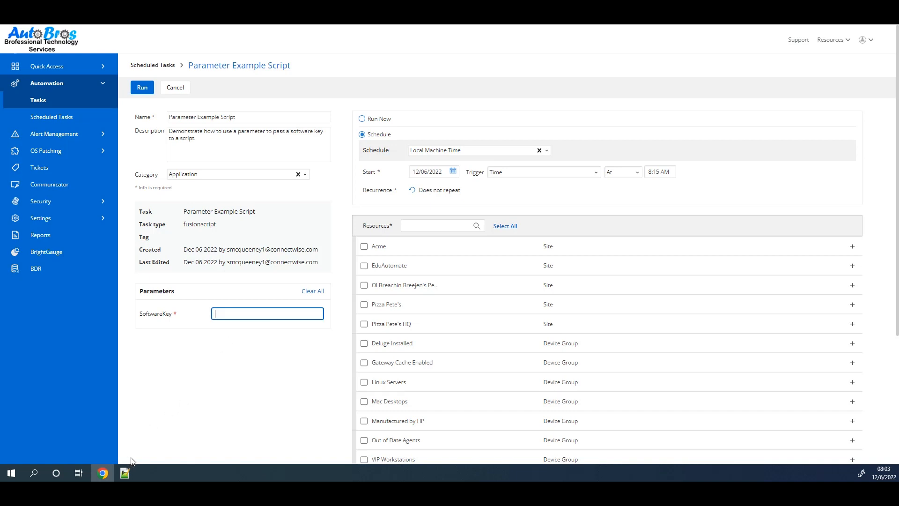
pyautogui.hotkey('ctrl', 'v')
# - Target the EduWorkstation1 desktop at the EduAutomate site and run the script immediately with the Run Now option
pyautogui.click(853, 266)
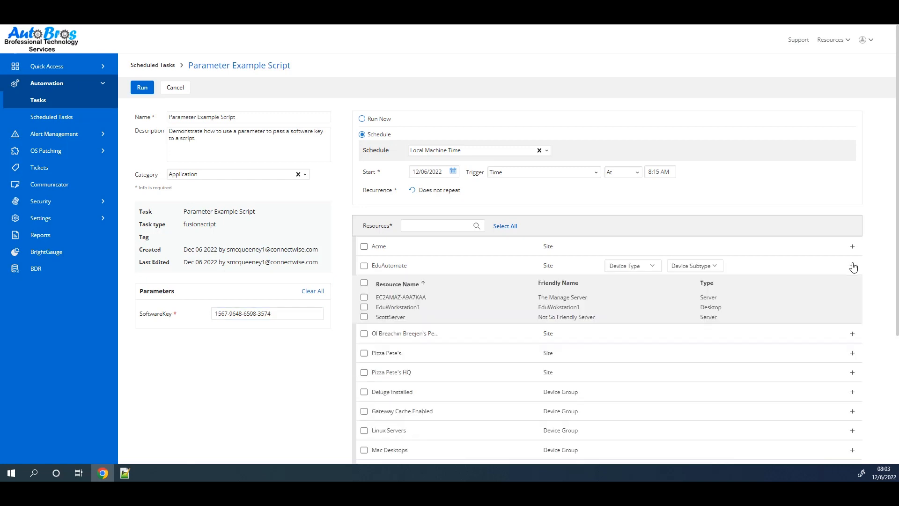
pyautogui.click(365, 308)
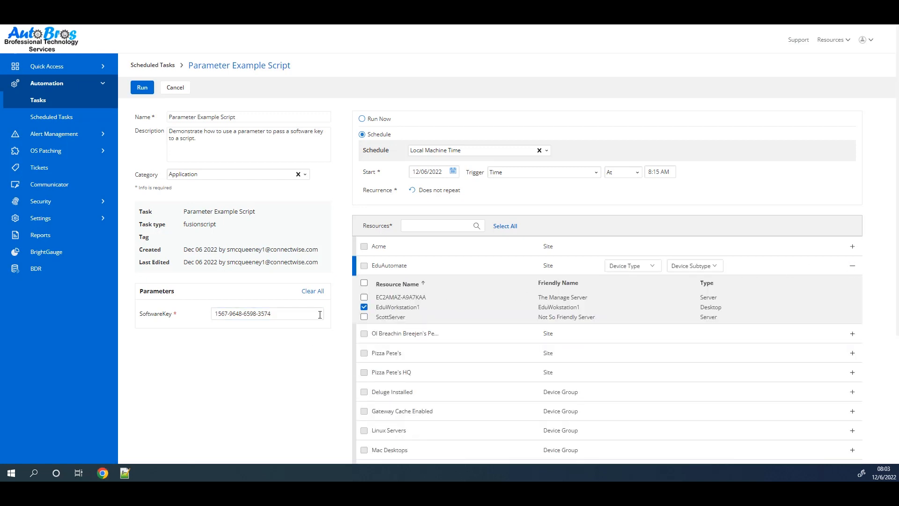
pyautogui.click(366, 121)
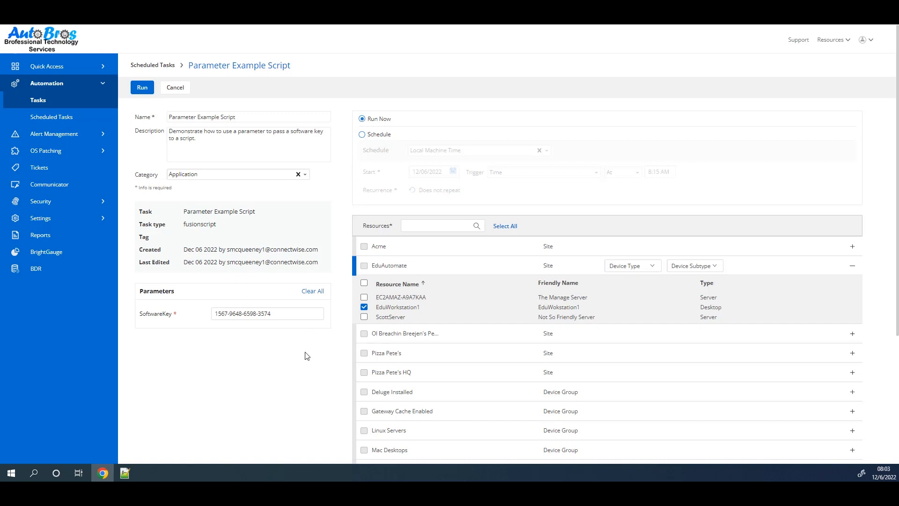
pyautogui.click(142, 88)
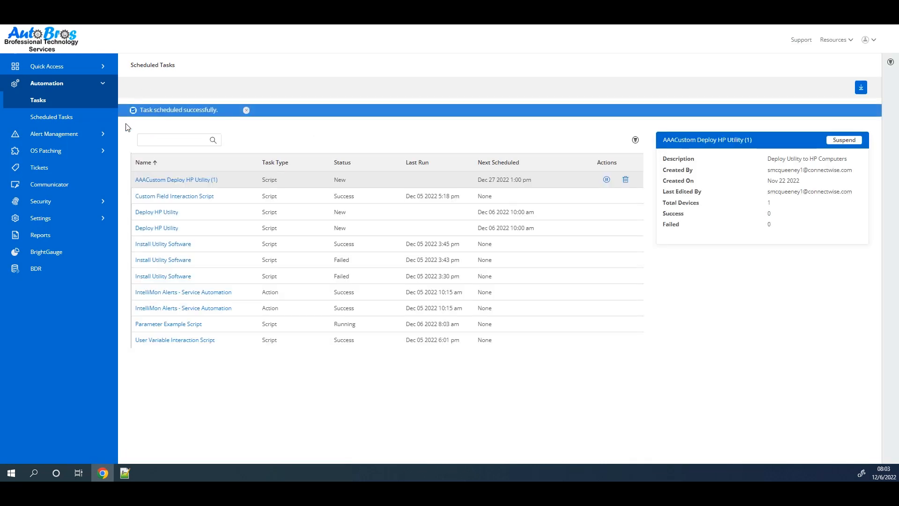